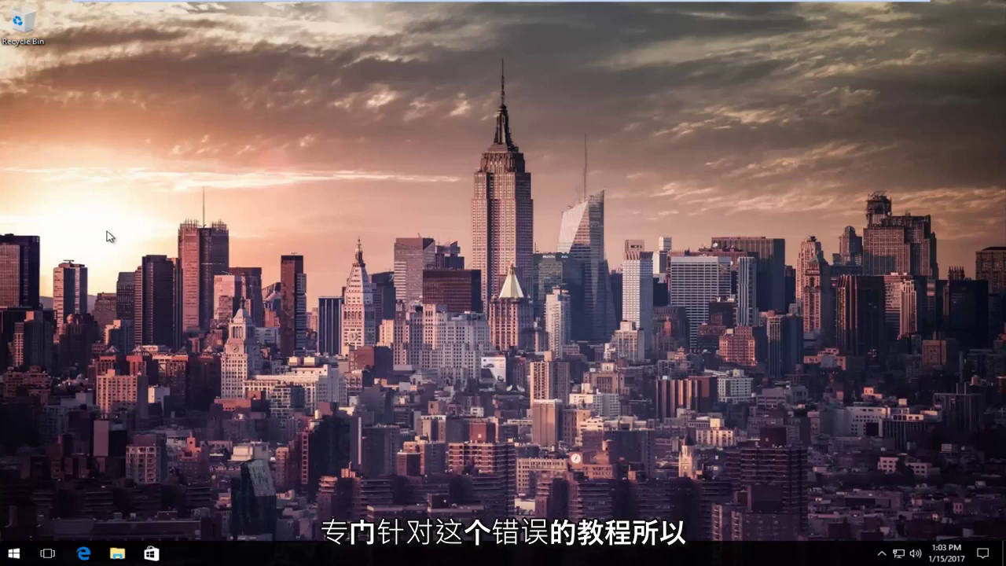
# Launch Command Prompt (Admin) from the Start right-click menu and approve the UAC prompt.
pyautogui.rightClick(15, 556)
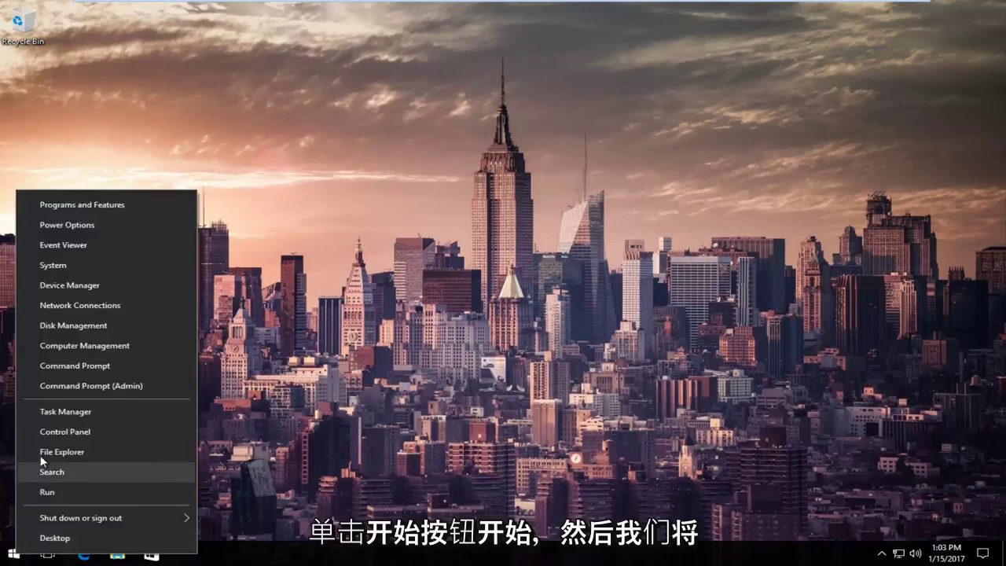
pyautogui.click(95, 385)
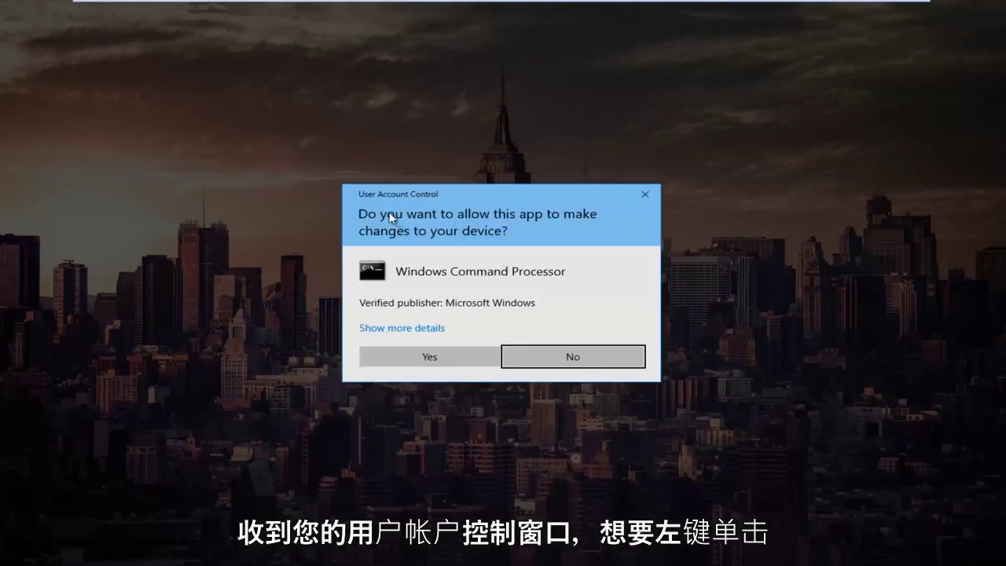
pyautogui.click(417, 360)
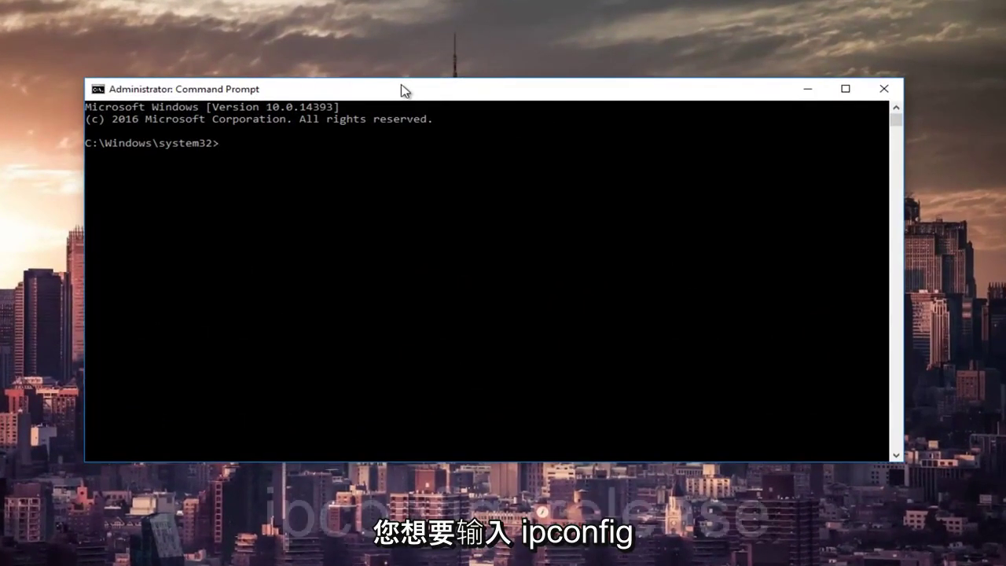
# Run ipconfig /release, ipconfig /all and ipconfig /renew to get a fresh Ethernet0 address.
pyautogui.write('ipconfig')
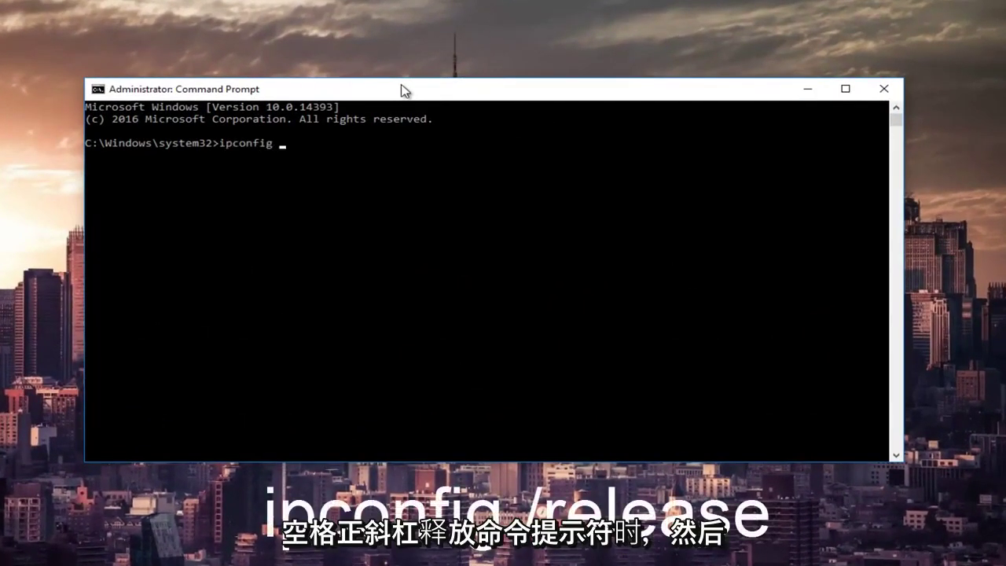
pyautogui.write(' /rel')
pyautogui.write('ease')
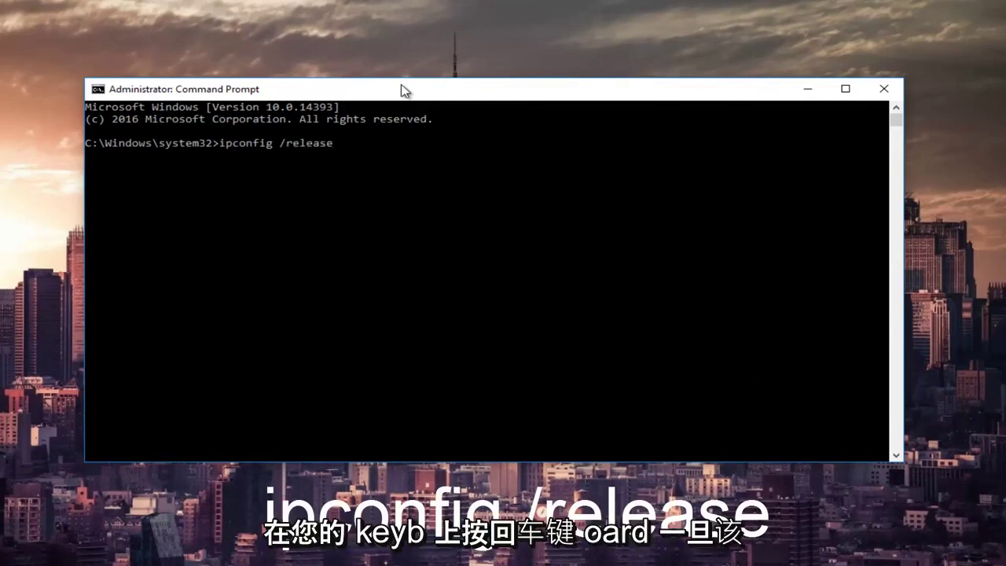
pyautogui.press('Return')
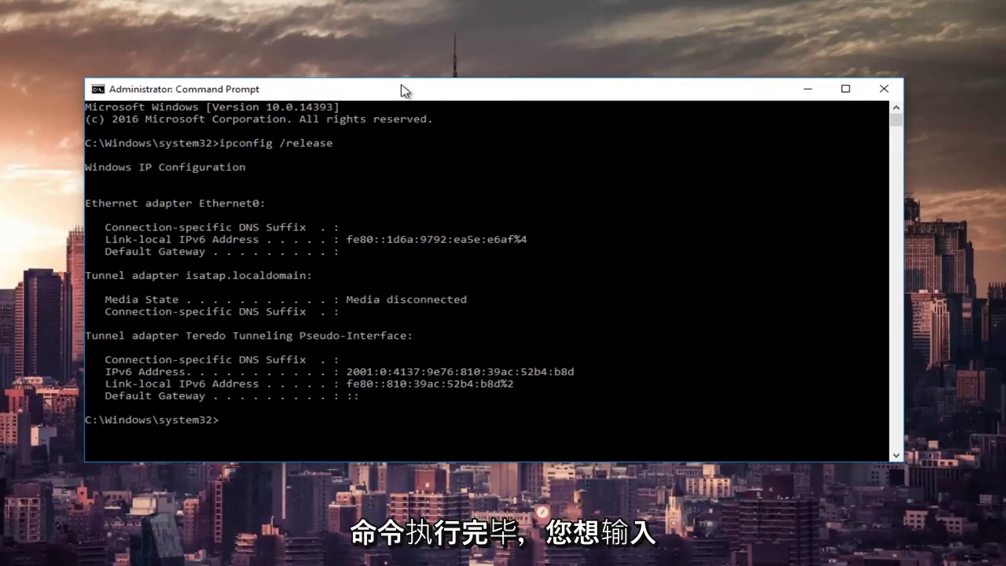
pyautogui.write('ipconfig')
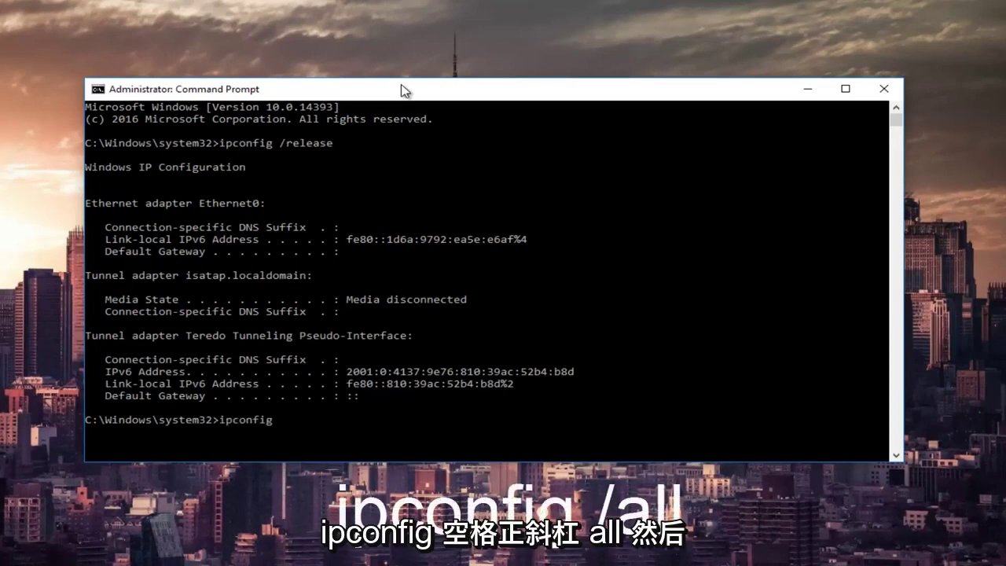
pyautogui.write(' /a')
pyautogui.write('ll')
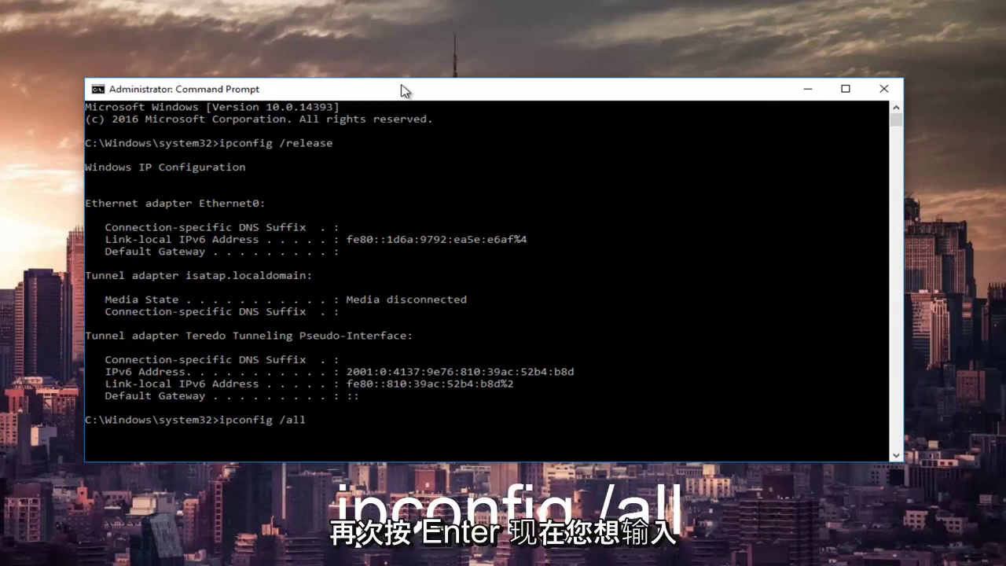
pyautogui.press('Return')
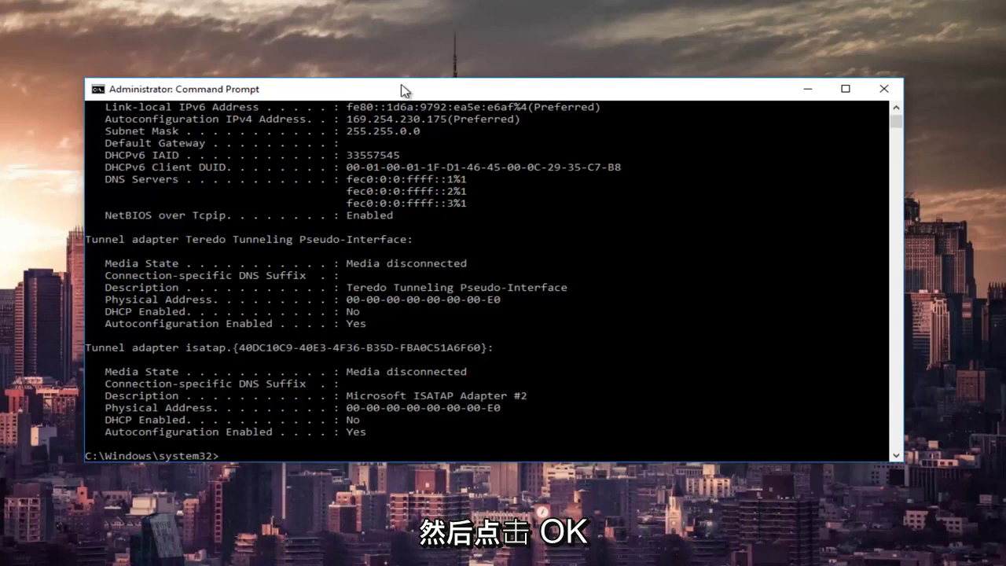
pyautogui.write('ipconf')
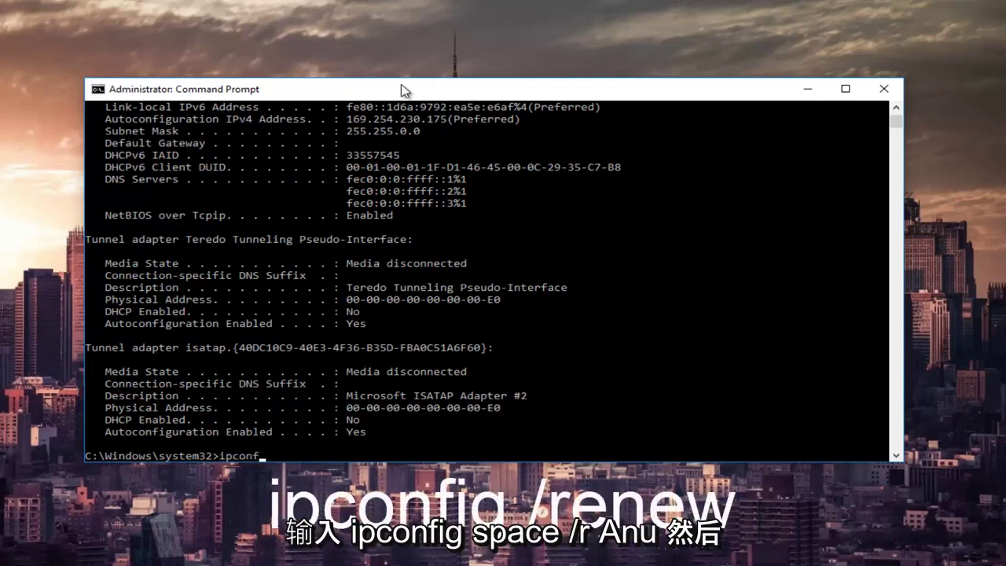
pyautogui.write('ig /')
pyautogui.write('renew')
pyautogui.press('Return')
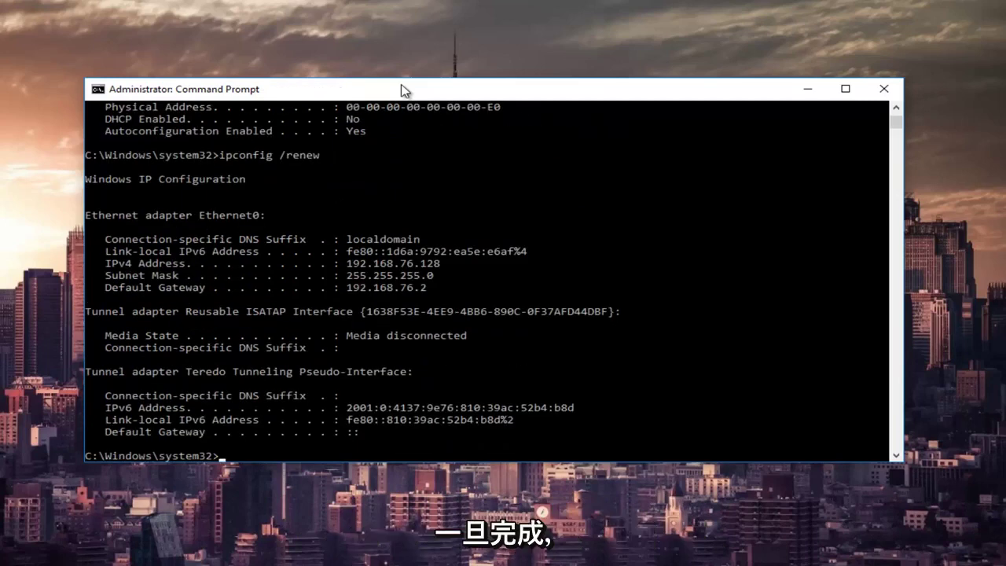
# Run netsh int ip set dns and netsh winsock reset, then close Command Prompt.
pyautogui.write('nets')
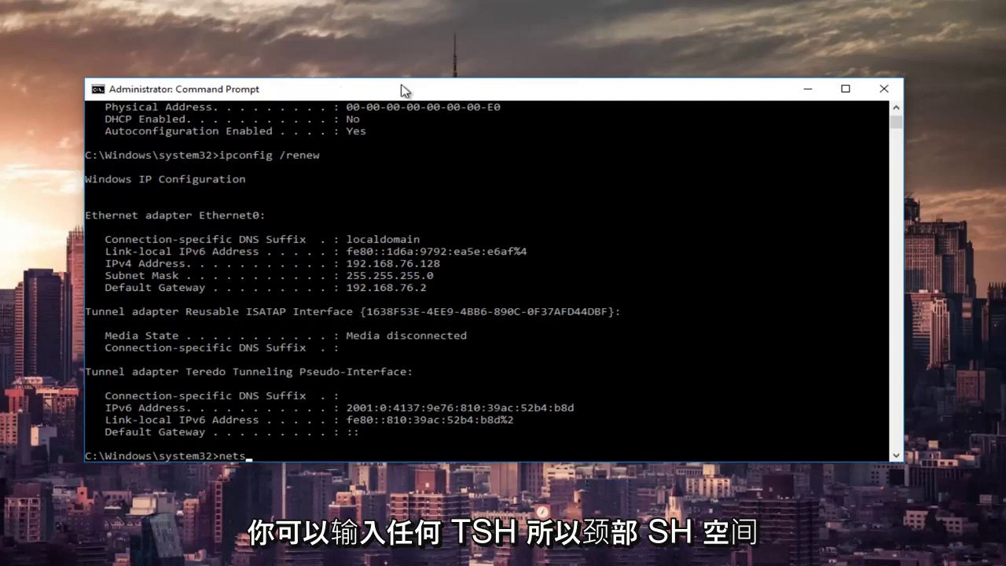
pyautogui.write('h')
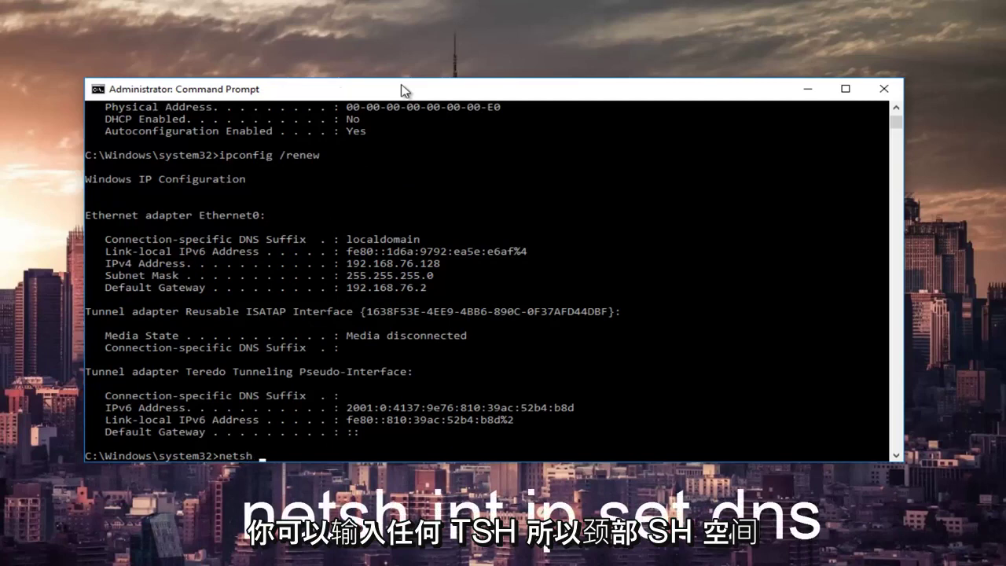
pyautogui.write(' int')
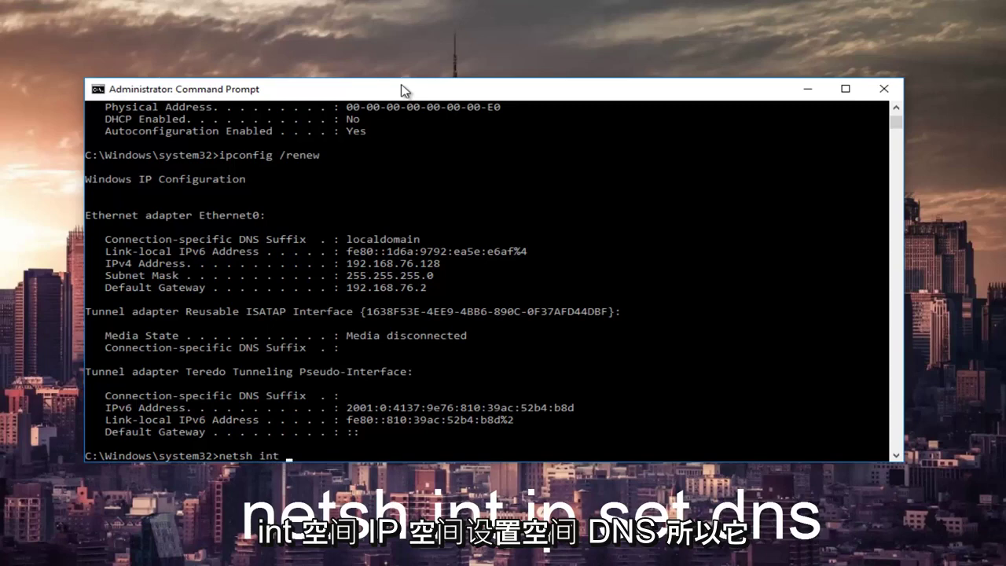
pyautogui.write(' ip')
pyautogui.write(' set d')
pyautogui.write('ns')
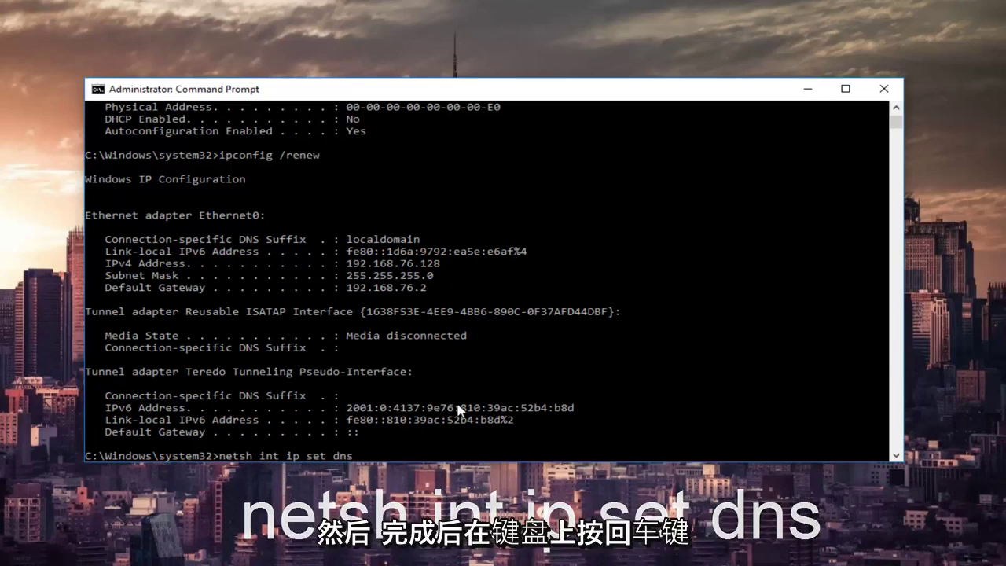
pyautogui.press('Return')
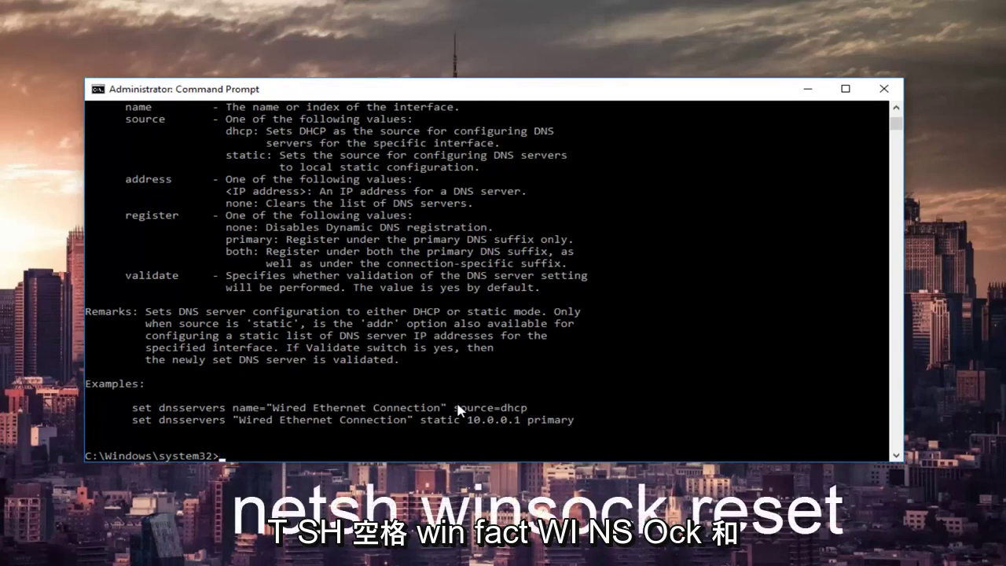
pyautogui.write('netsh')
pyautogui.write(' winsock ')
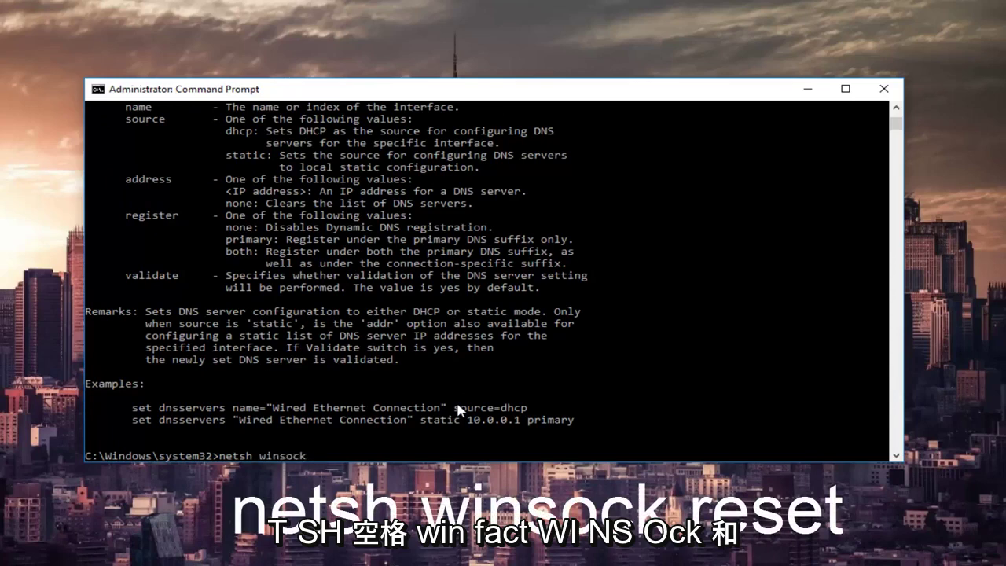
pyautogui.write('r')
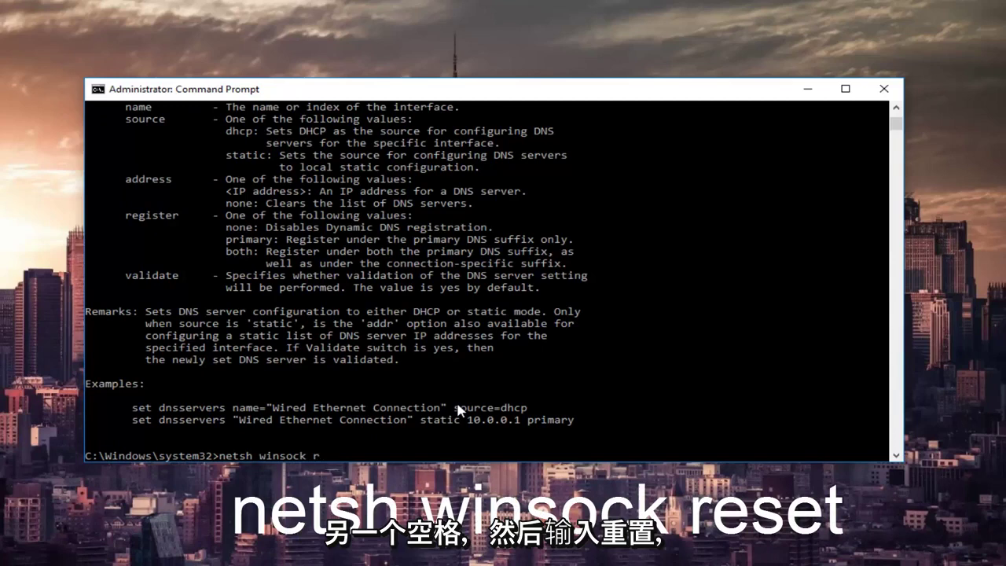
pyautogui.write('eset')
pyautogui.press('Return')
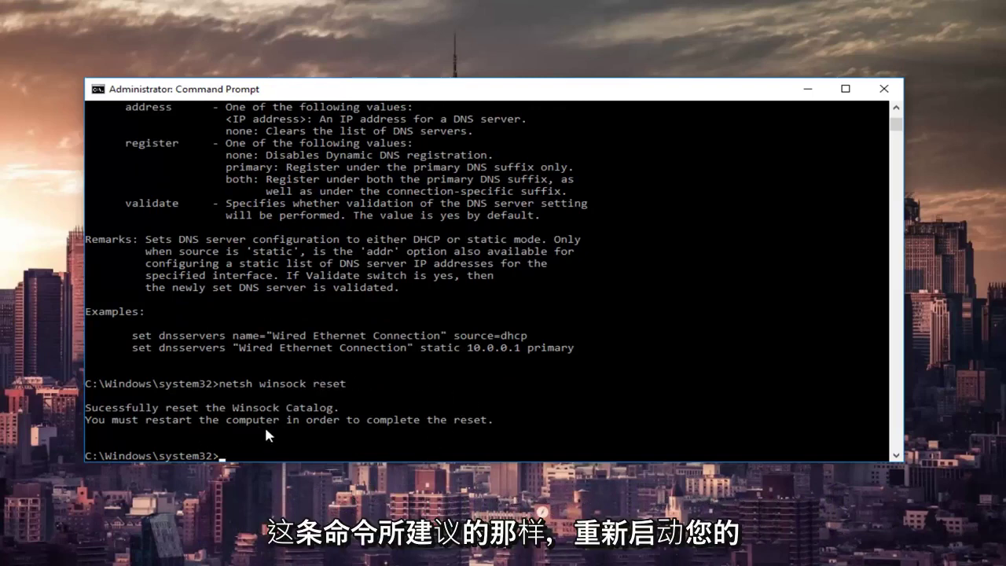
pyautogui.click(883, 91)
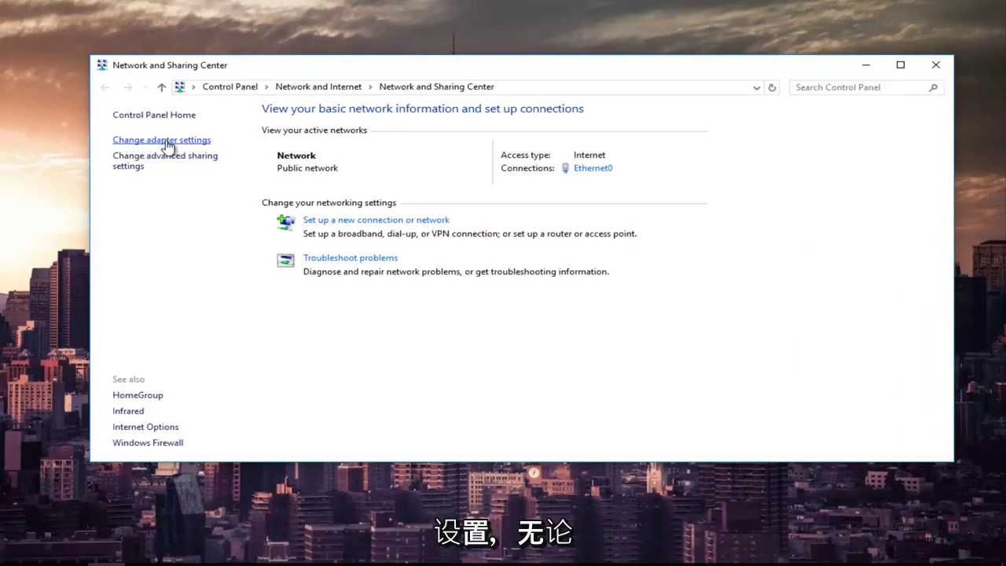
# Open Network Connections and bring up the Ethernet0 adapter's right-click menu.
pyautogui.click(164, 140)
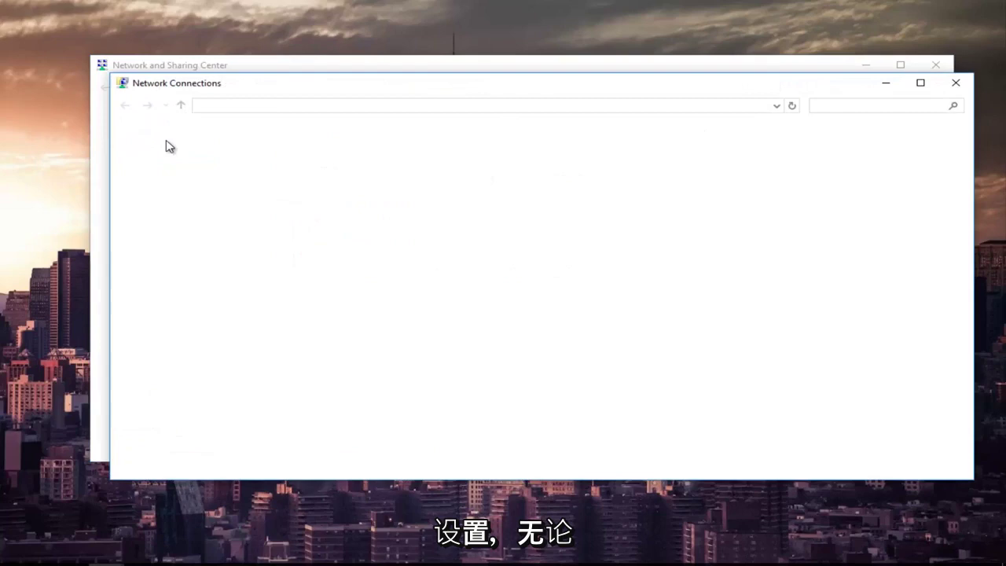
pyautogui.moveTo(279, 83); pyautogui.dragTo(262, 66)
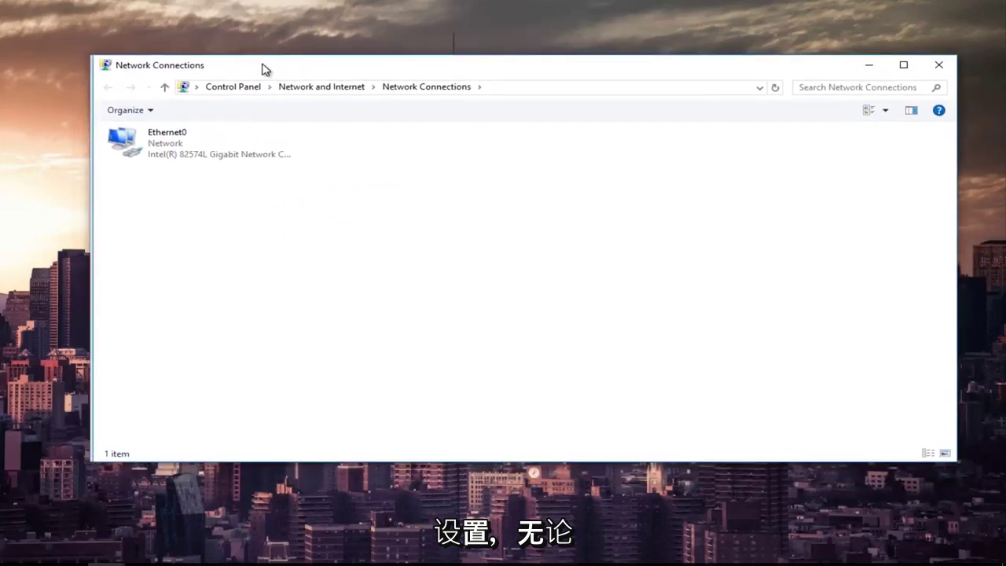
pyautogui.rightClick(172, 138)
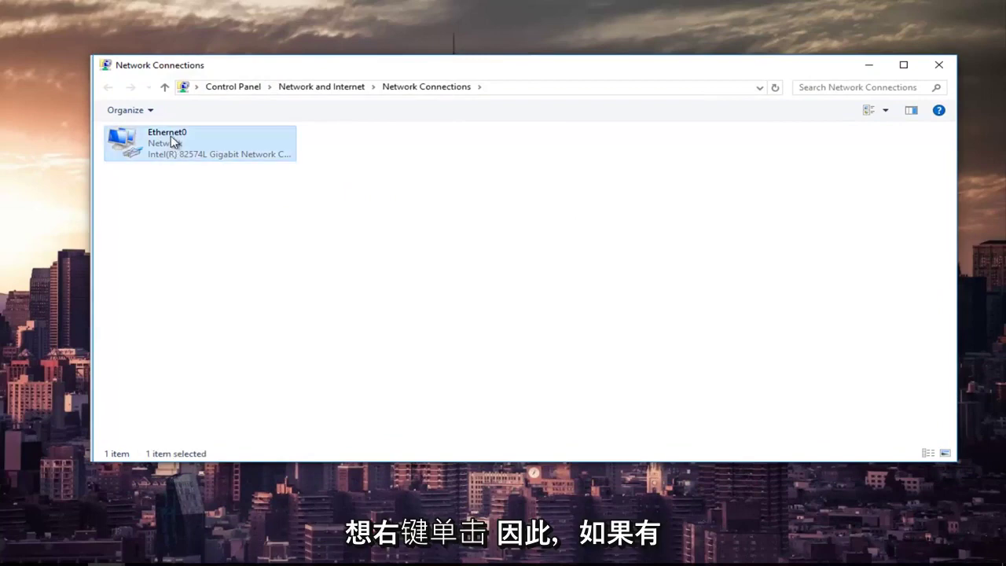
pyautogui.click(526, 180)
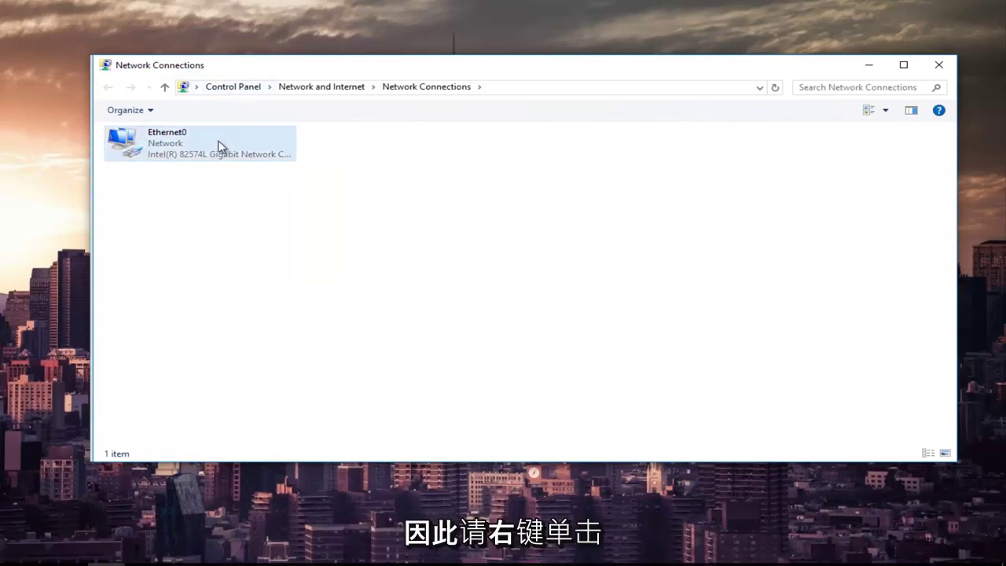
pyautogui.rightClick(194, 153)
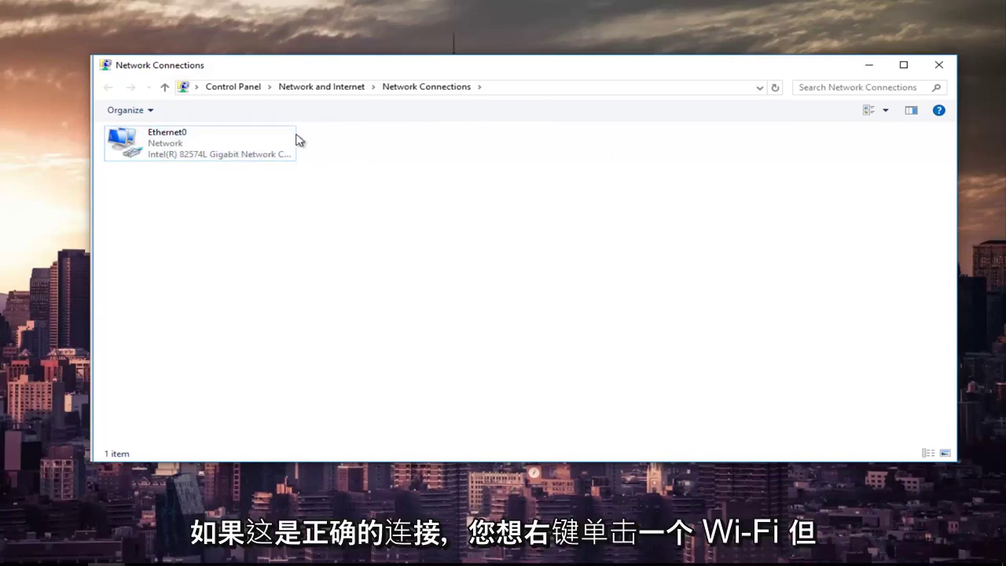
pyautogui.click(193, 140)
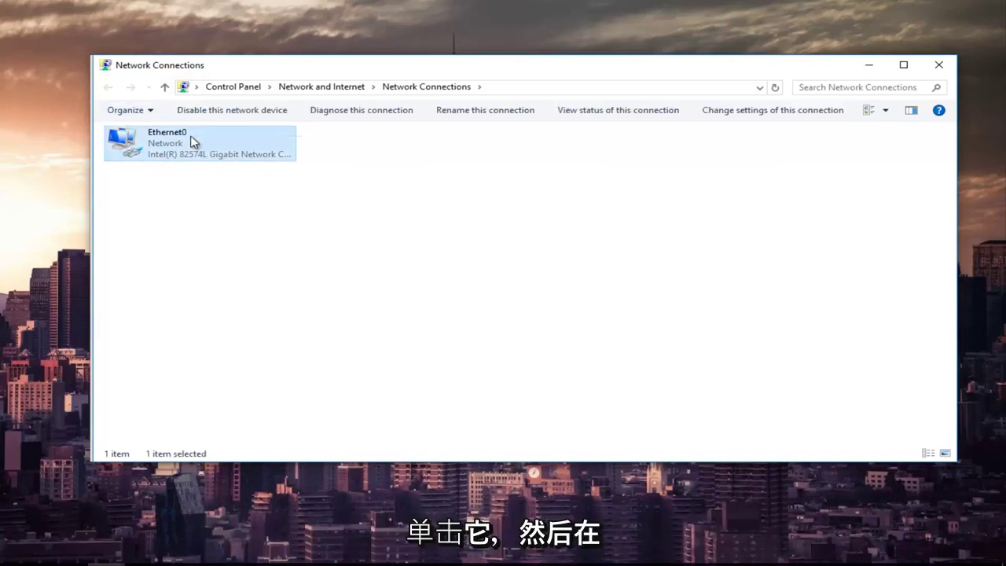
pyautogui.rightClick(192, 141)
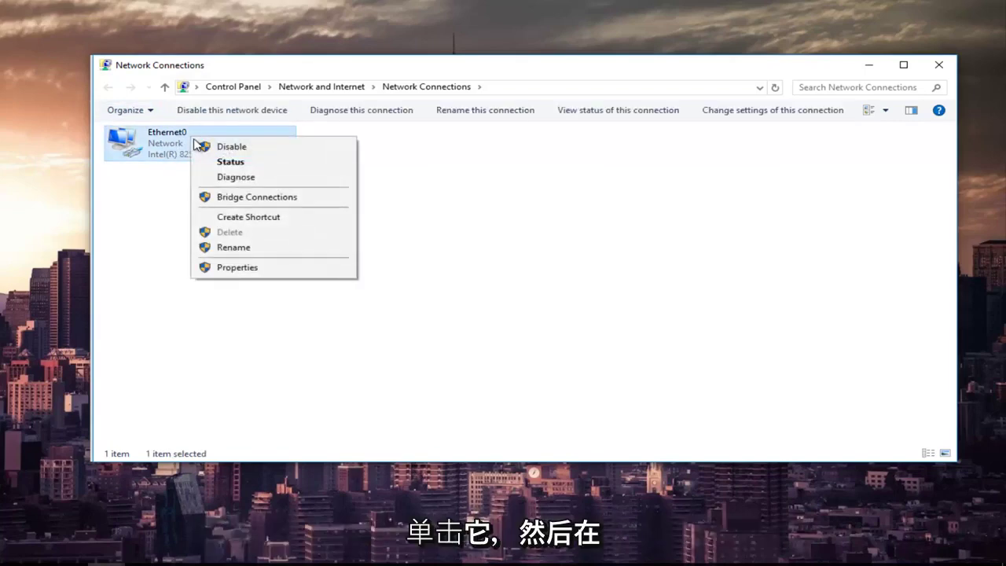
# Open Ethernet0 Properties and the Internet Protocol Version 4 (TCP/IPv4) properties dialog.
pyautogui.click(232, 268)
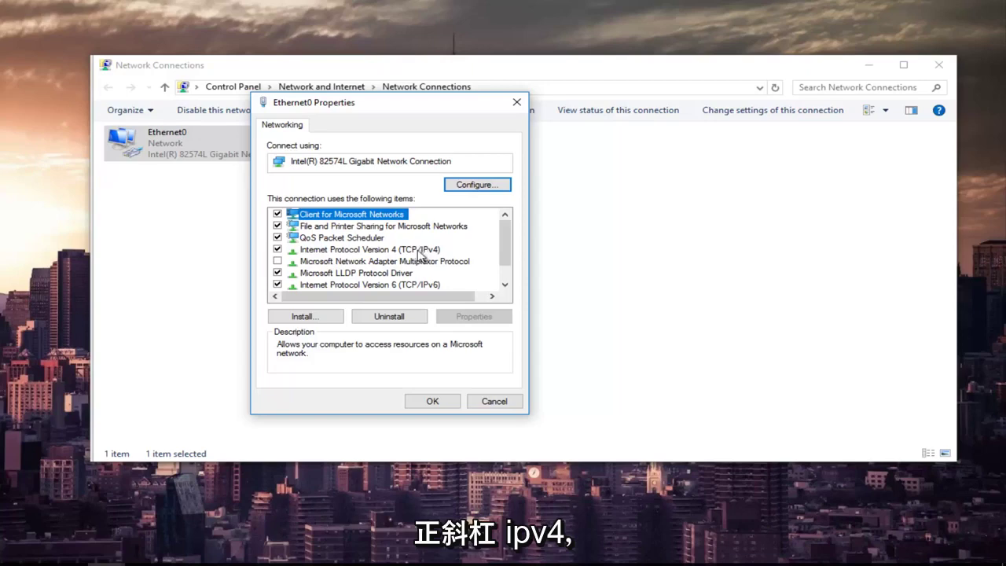
pyautogui.click(330, 251)
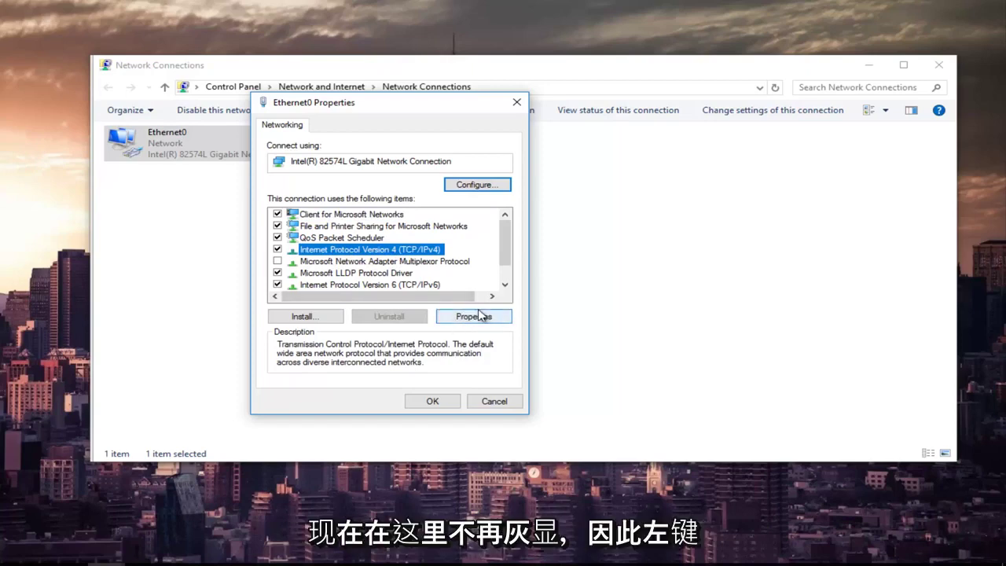
pyautogui.click(484, 321)
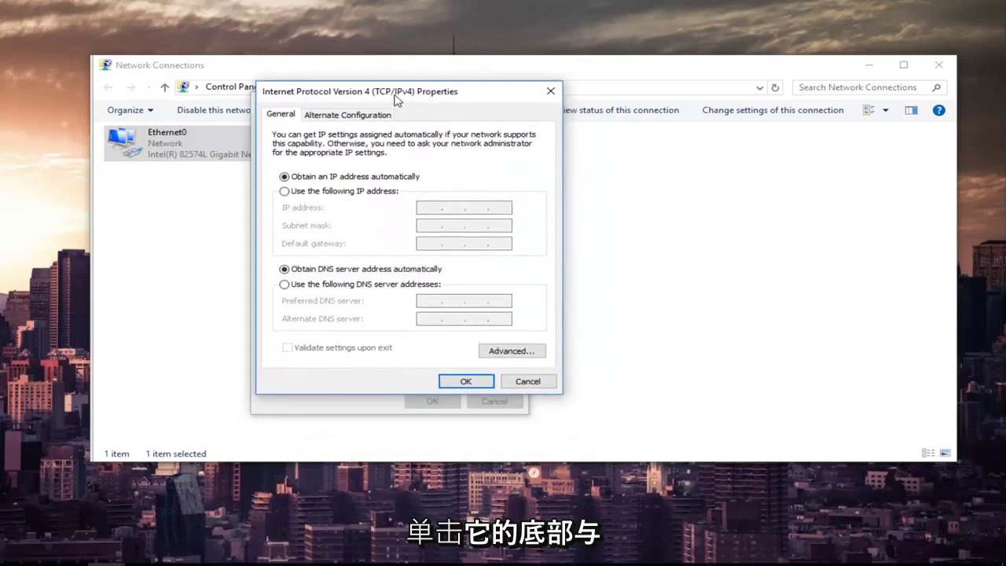
# Set Ethernet0's preferred DNS to 8.8.8.8 and alternate to 8.8.4.4, and confirm.
pyautogui.moveTo(409, 117); pyautogui.dragTo(387, 113)
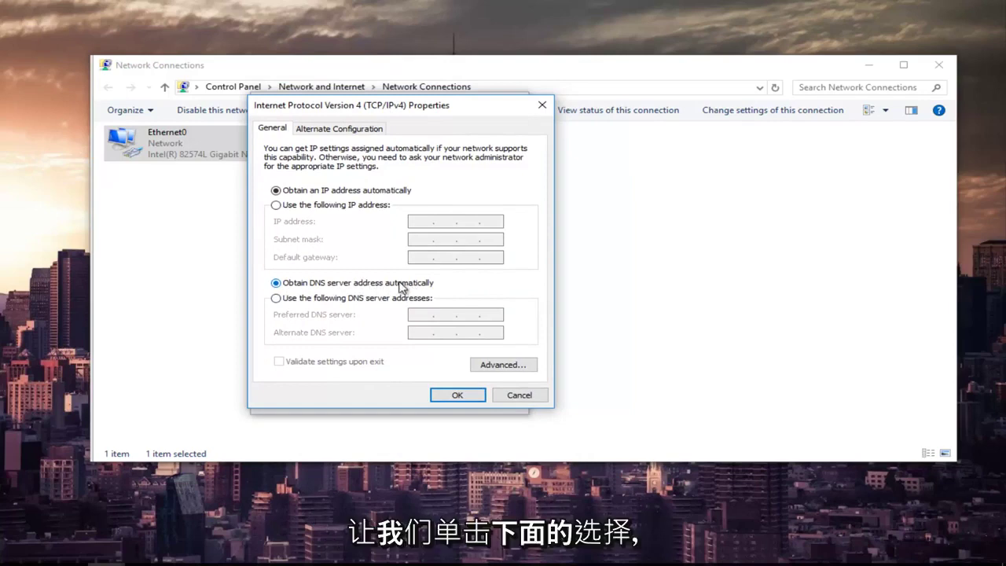
pyautogui.click(277, 299)
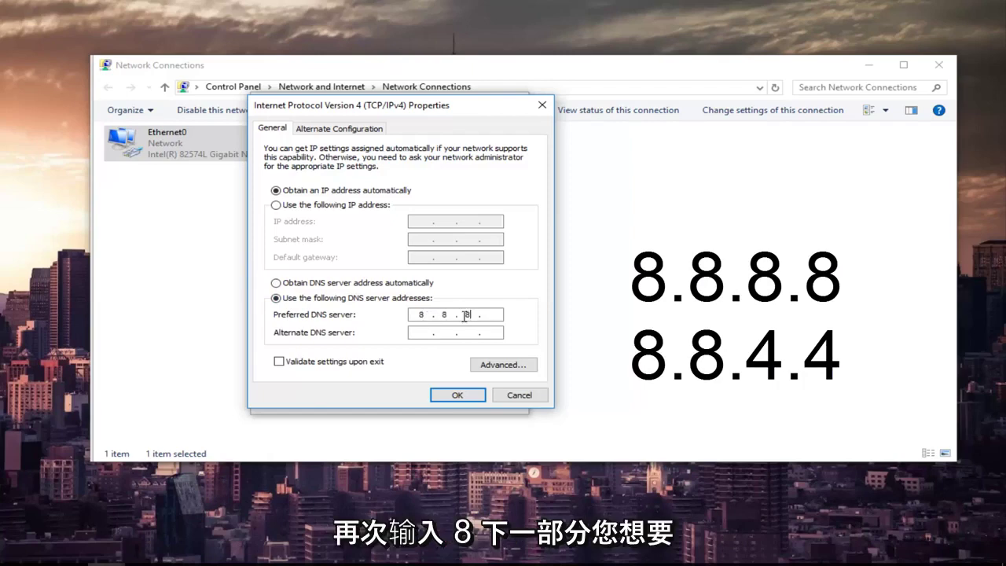
pyautogui.write(' 8')
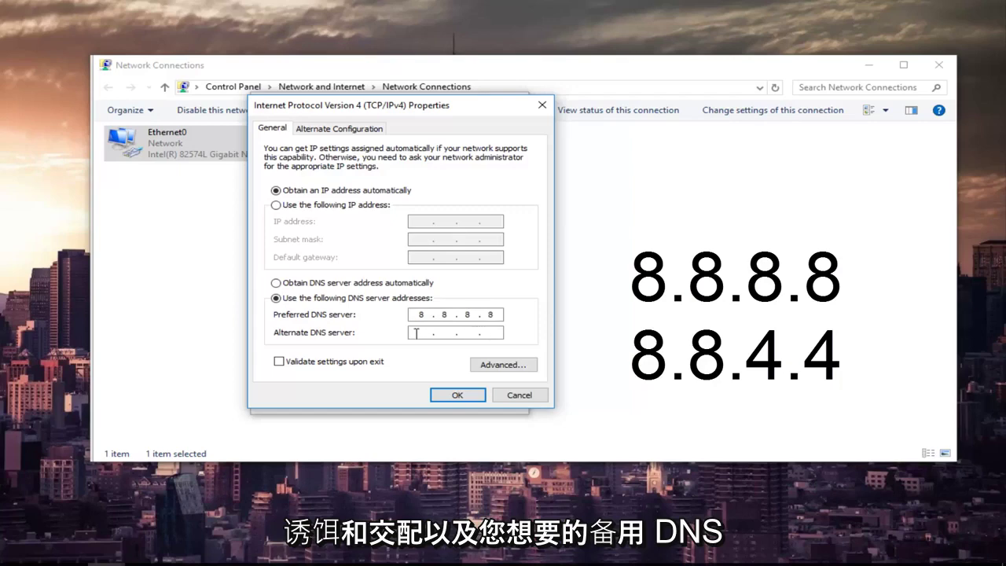
pyautogui.click(416, 333)
pyautogui.write('8 . 8 . 4 .')
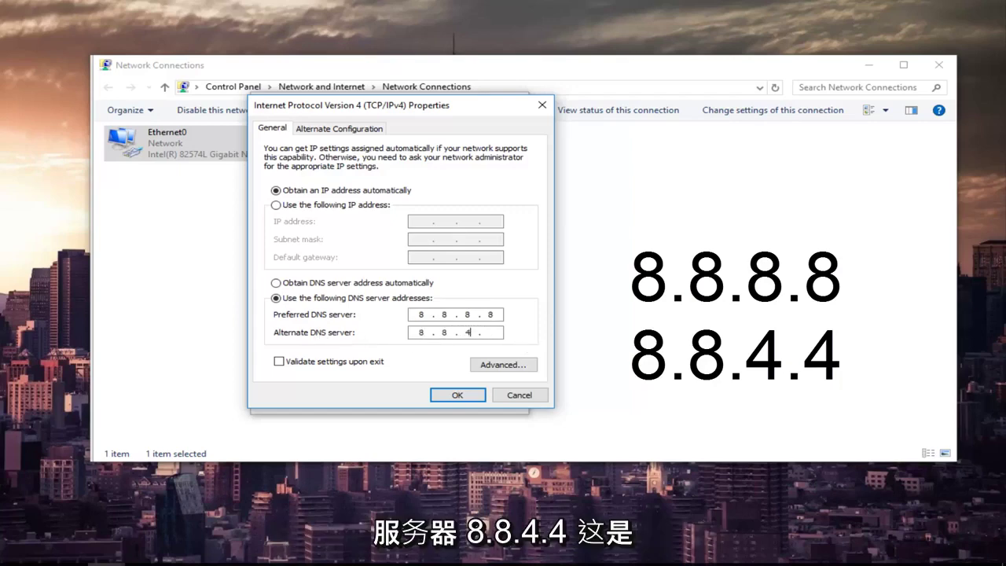
pyautogui.write('4')
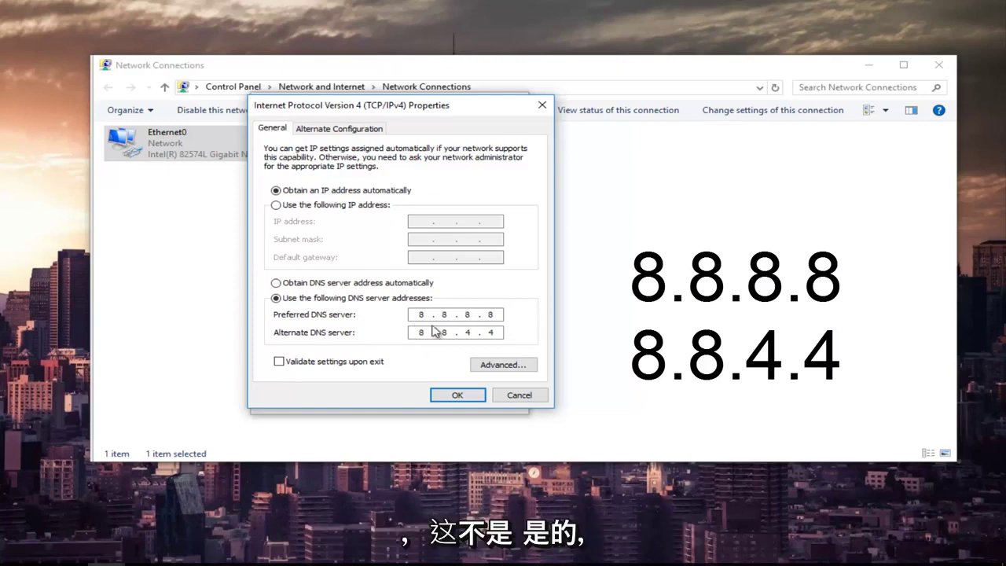
pyautogui.click(410, 333)
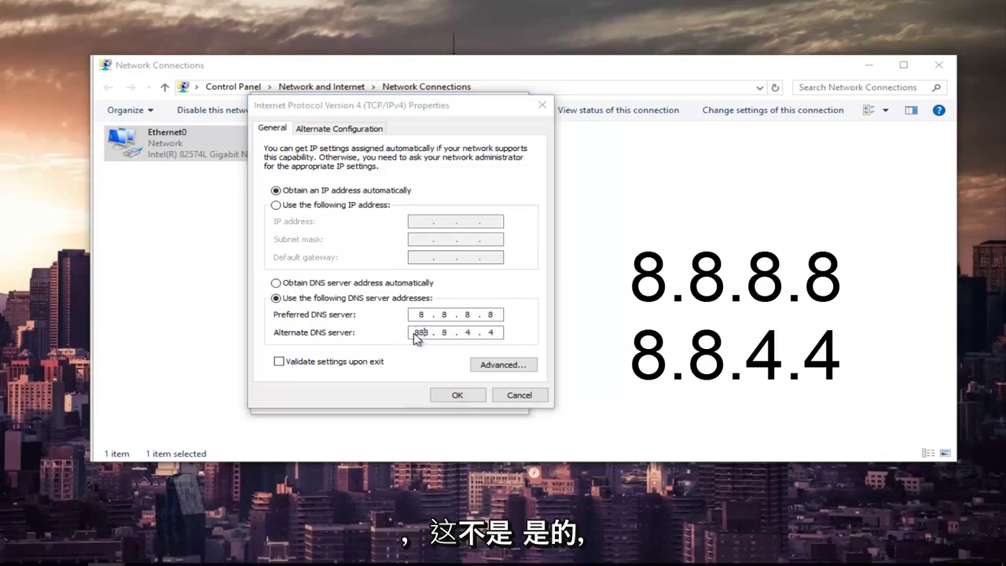
pyautogui.click(560, 326)
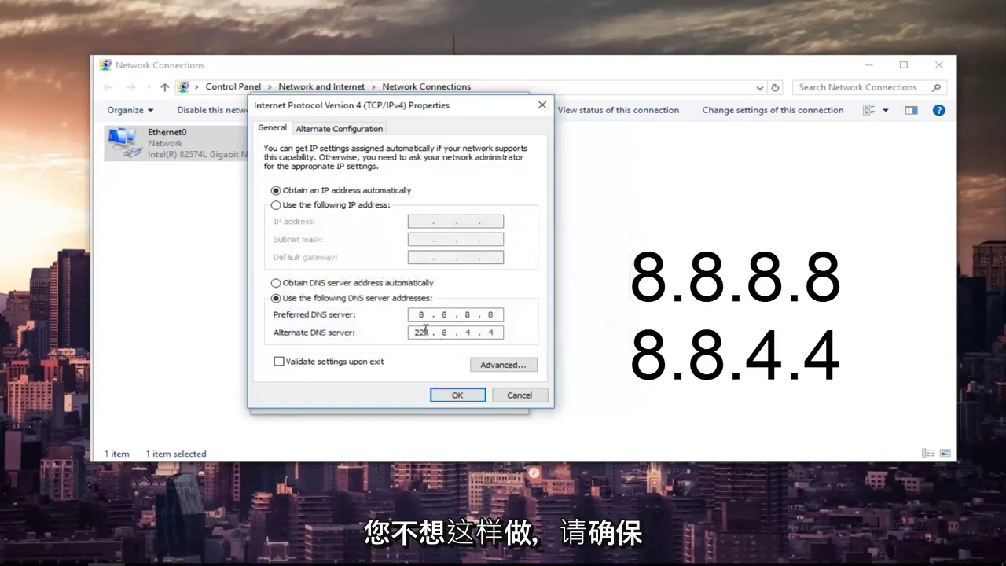
pyautogui.write('8')
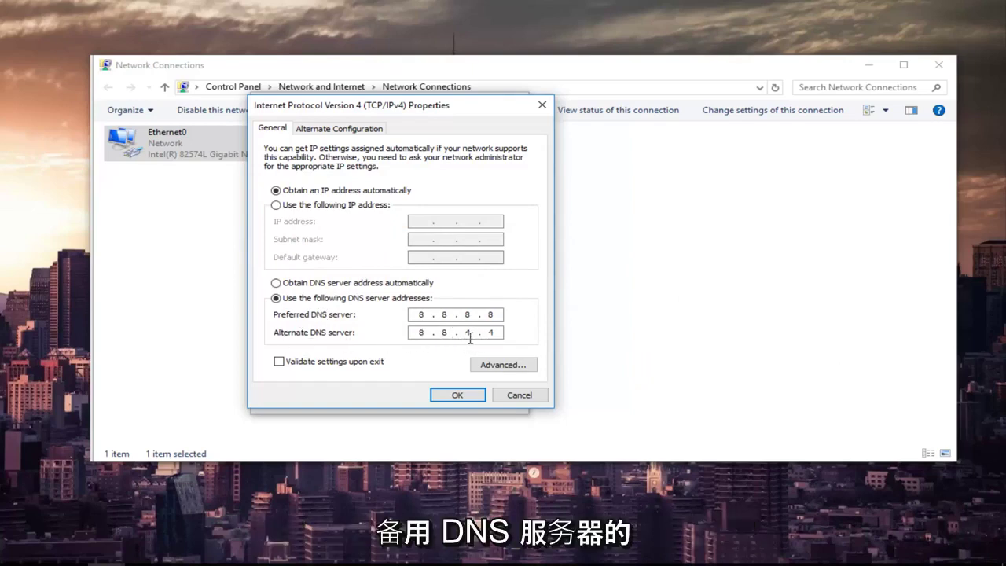
pyautogui.click(452, 397)
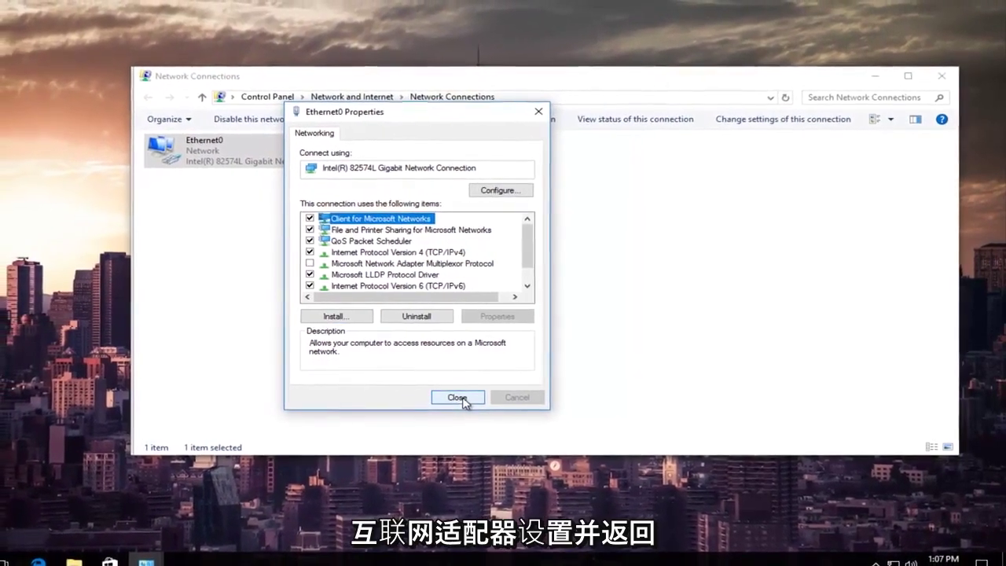
# Close Ethernet0 Properties, Network Connections and Network and Sharing Center.
pyautogui.click(453, 399)
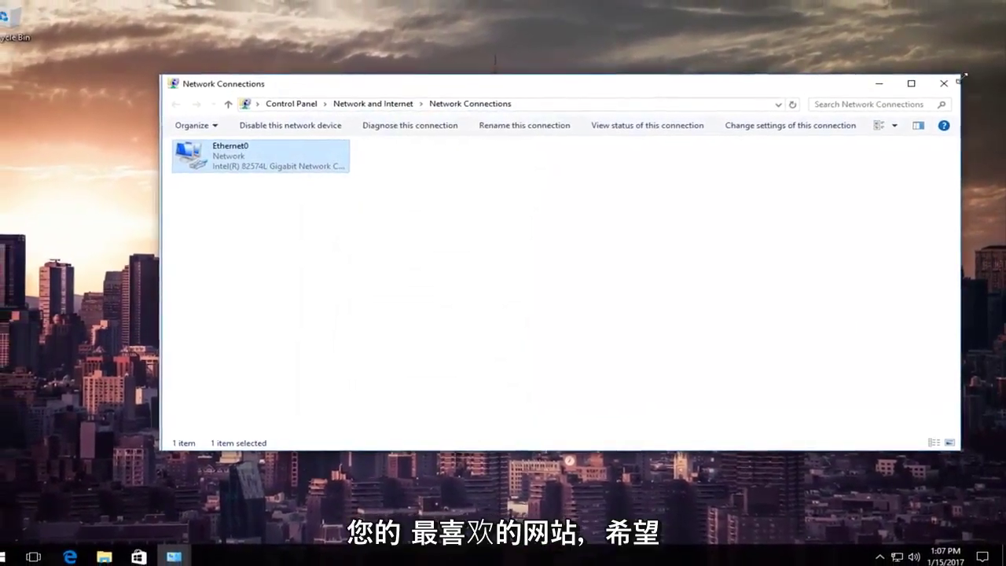
pyautogui.click(943, 82)
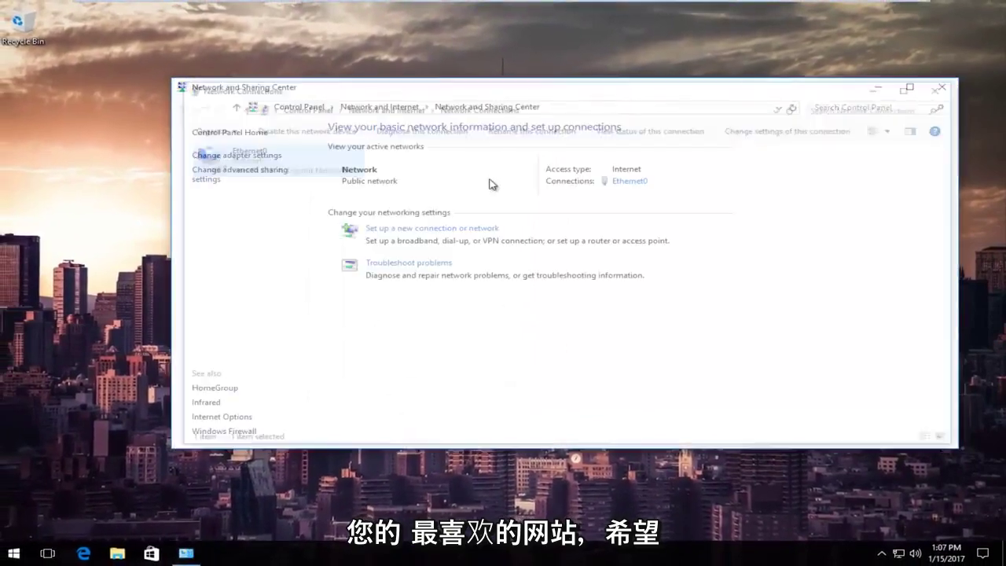
pyautogui.click(942, 86)
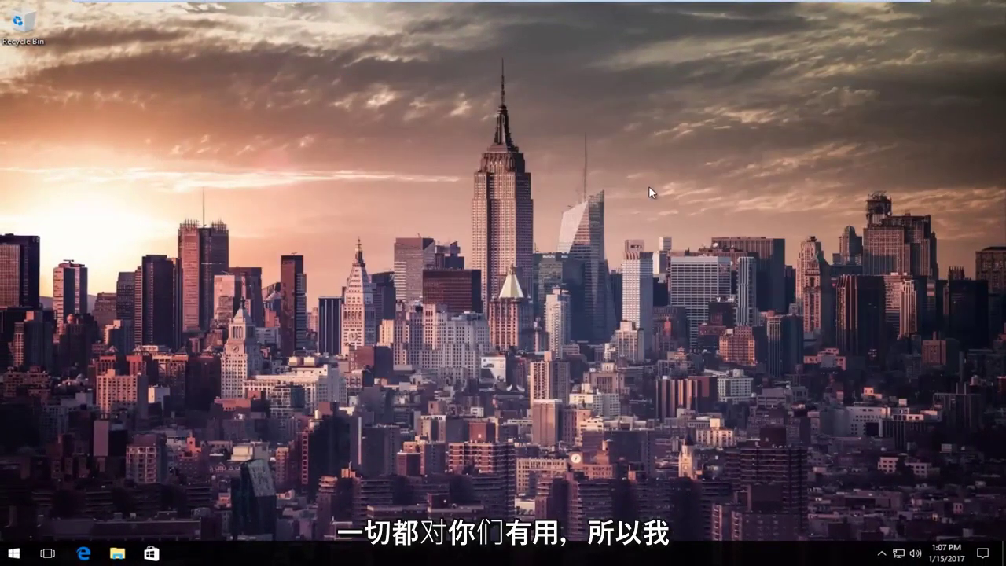